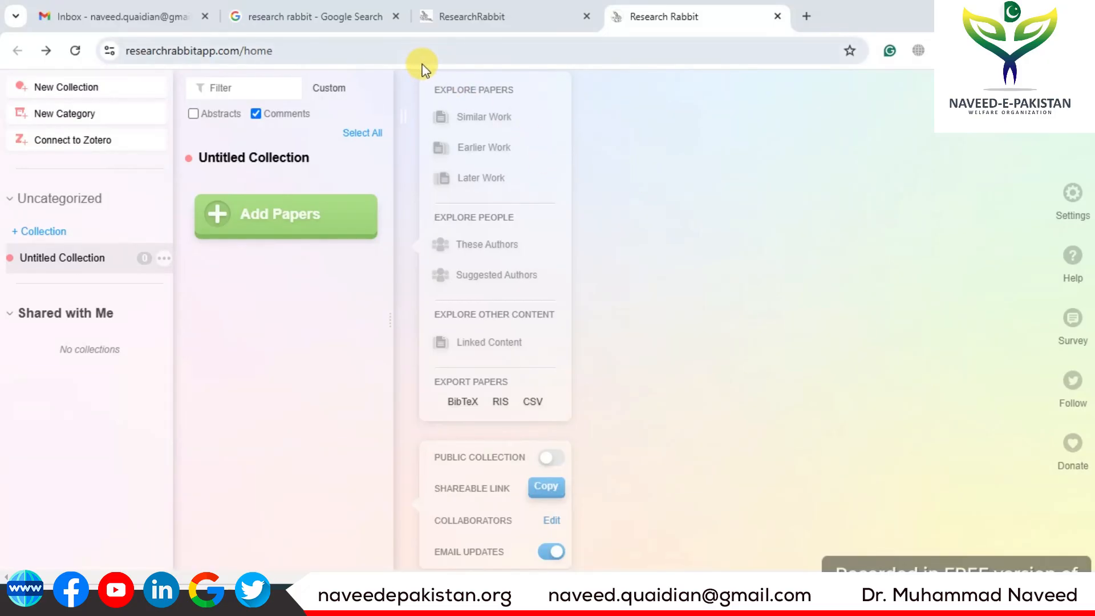
Review the ResearchRabbit result in the Google search and the feature overview on the ResearchRabbit homepage.
left_click(317, 20)
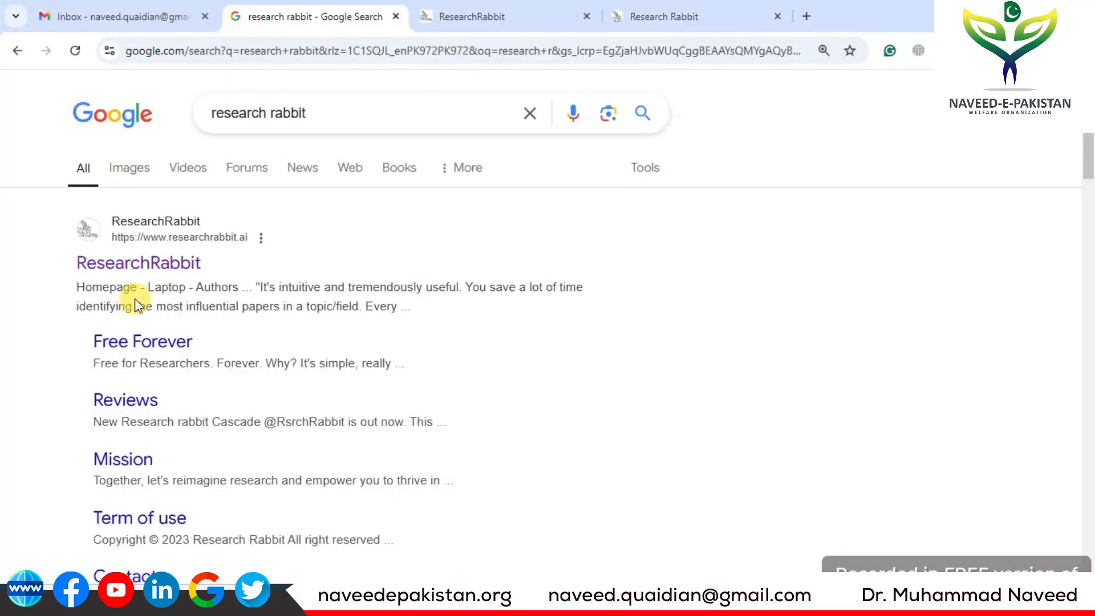
left_click(450, 21)
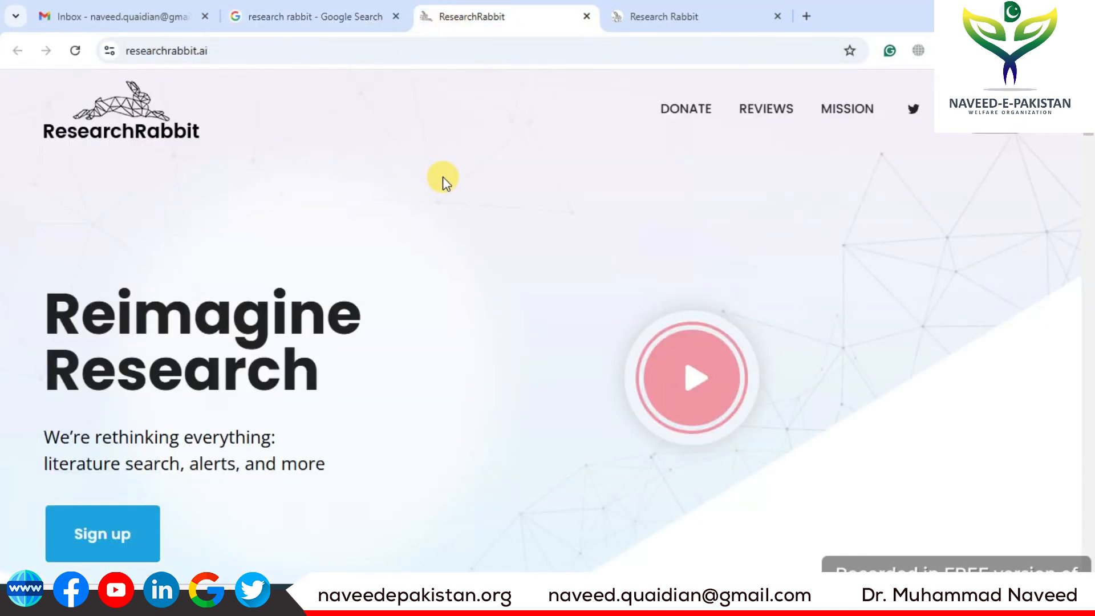
scroll(462, 288, "down", 3)
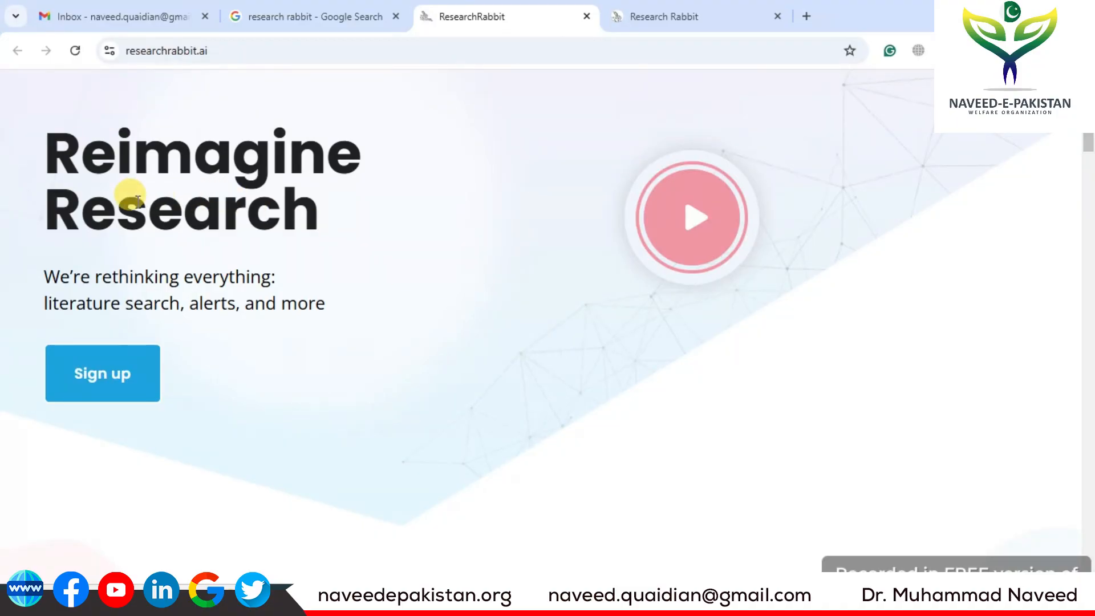
scroll(360, 308, "down", 2)
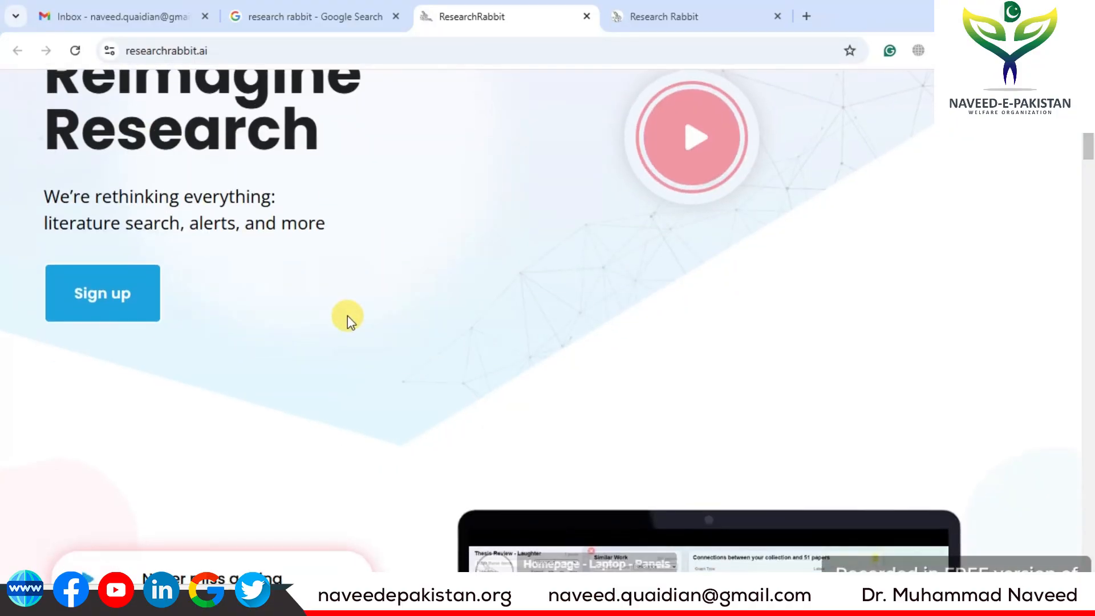
scroll(262, 323, "down", 6)
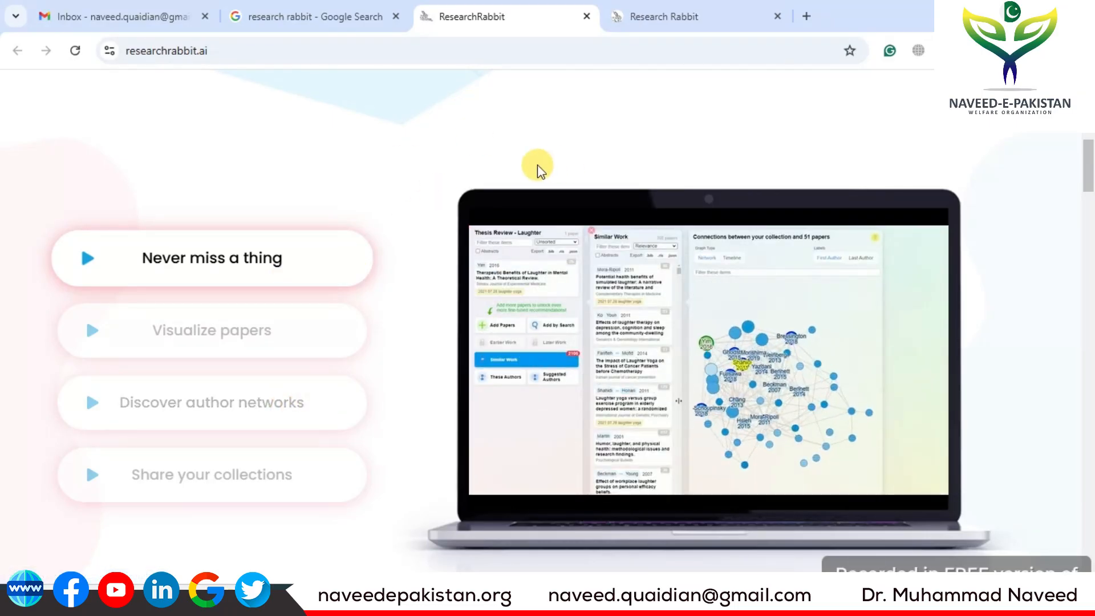
scroll(507, 172, "up", 4)
scroll(507, 172, "up", 1)
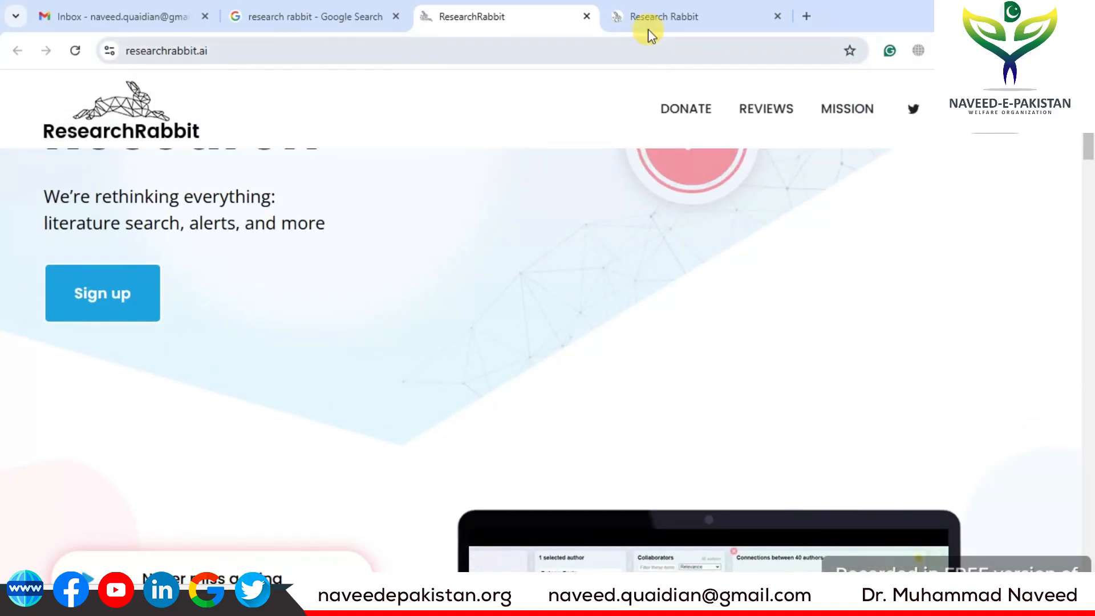
Create a new collection named "vaccine design" in the Research Rabbit workspace.
left_click(656, 17)
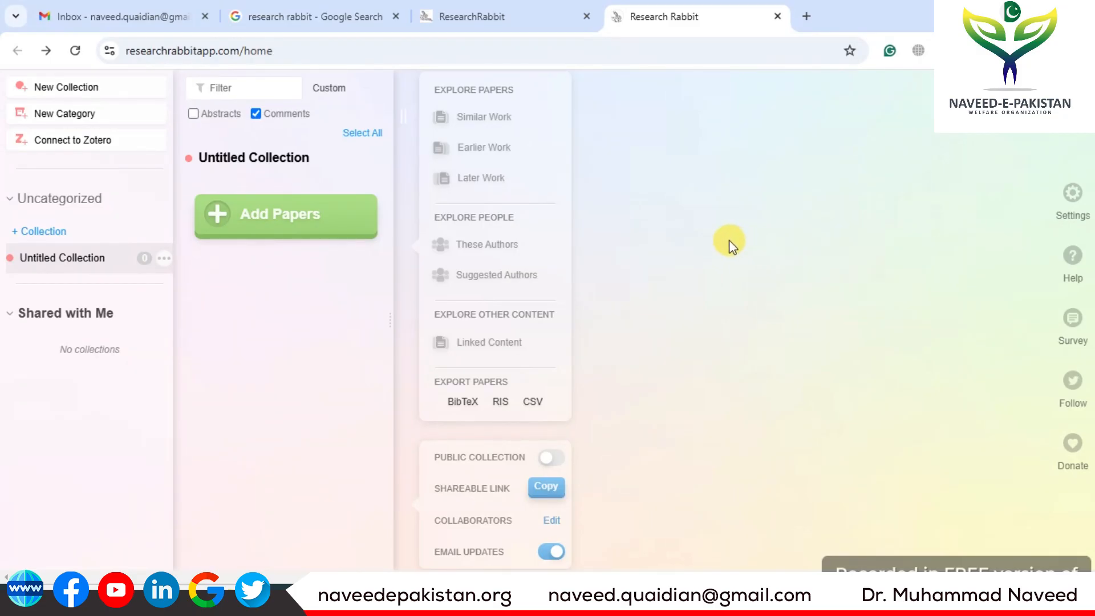
left_click(70, 91)
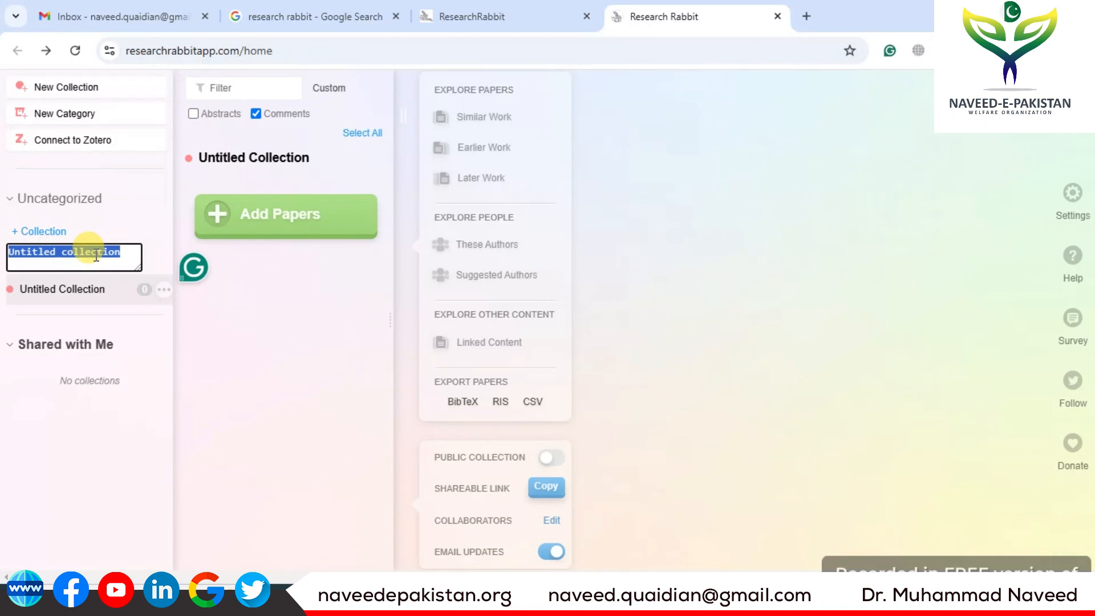
type("vaccin")
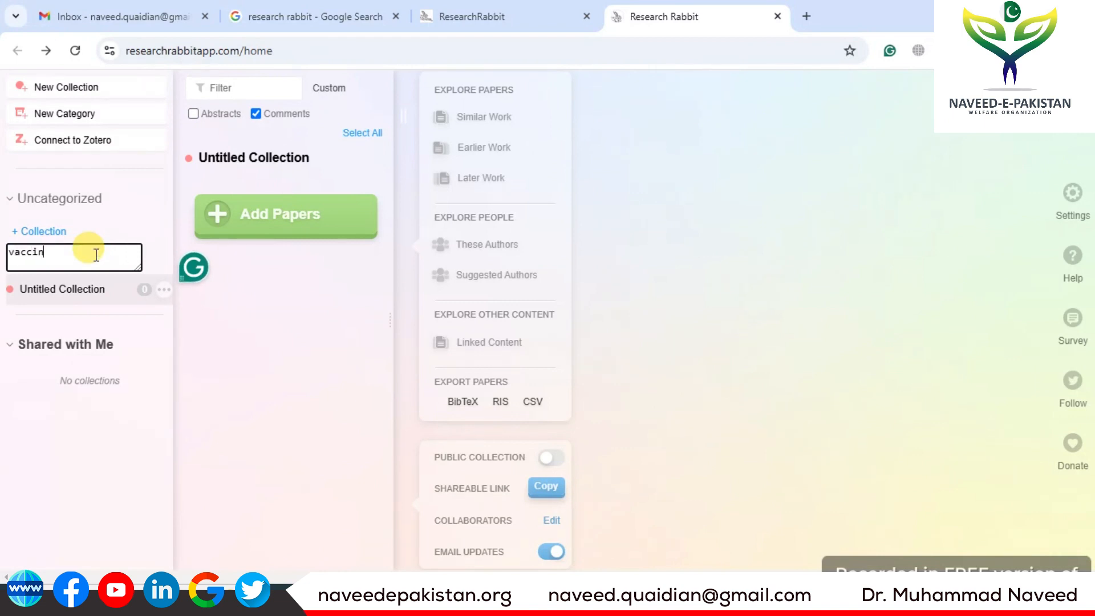
type("e design")
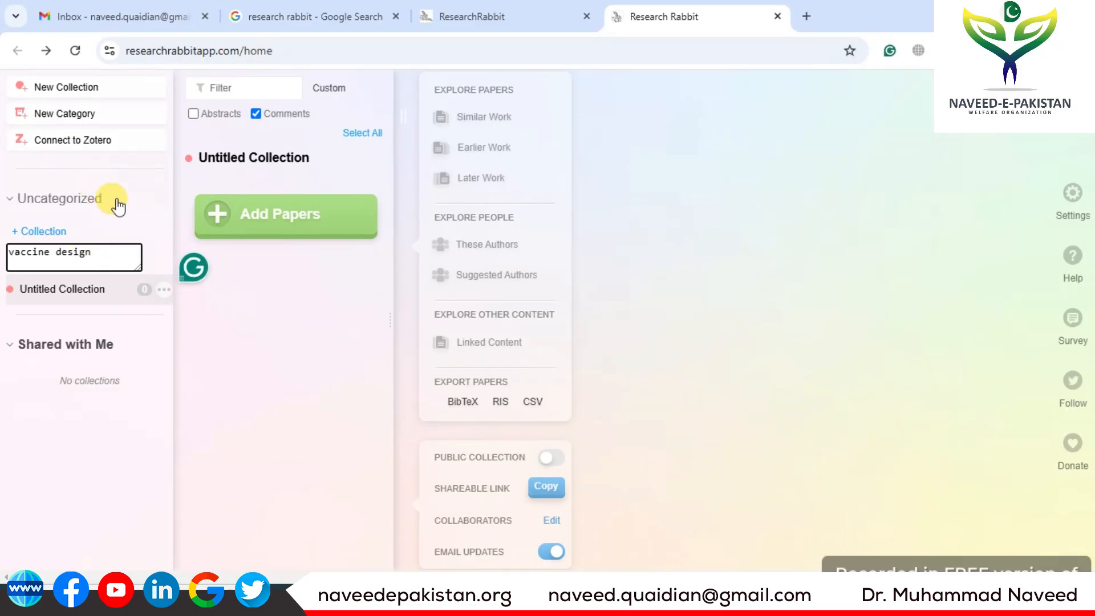
left_click(140, 204)
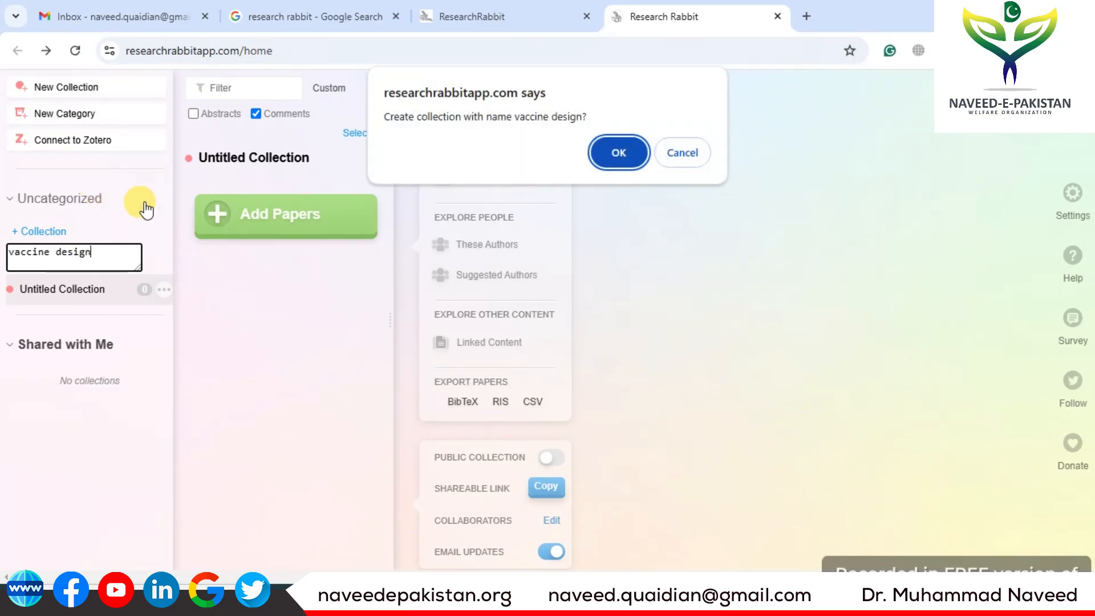
left_click(616, 150)
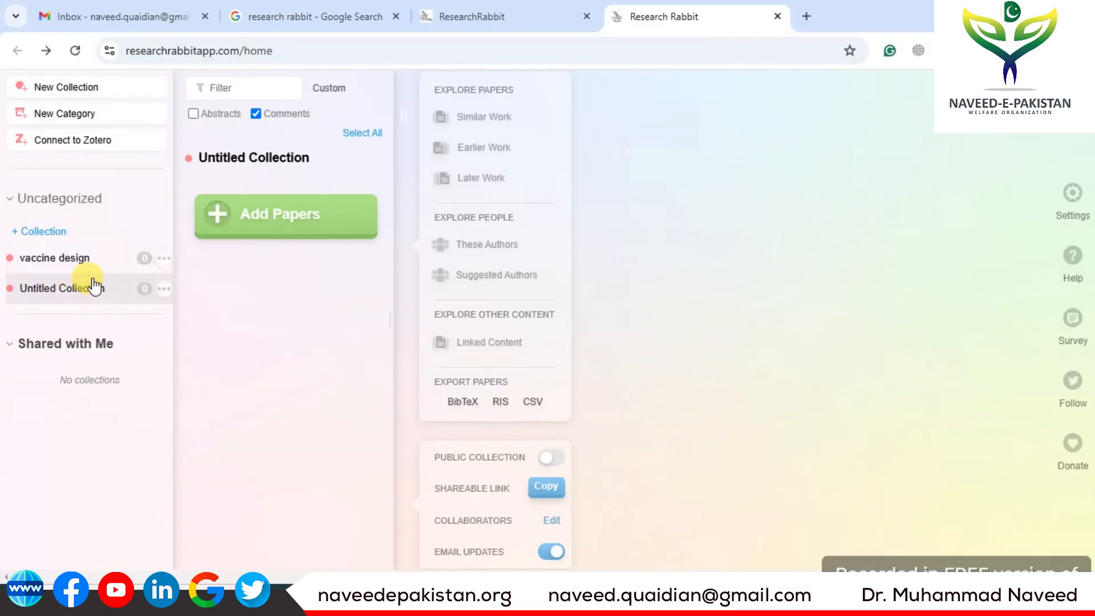
Open the vaccine design collection and search for papers to add using "vaccine design" plus the author's full name.
left_click(54, 264)
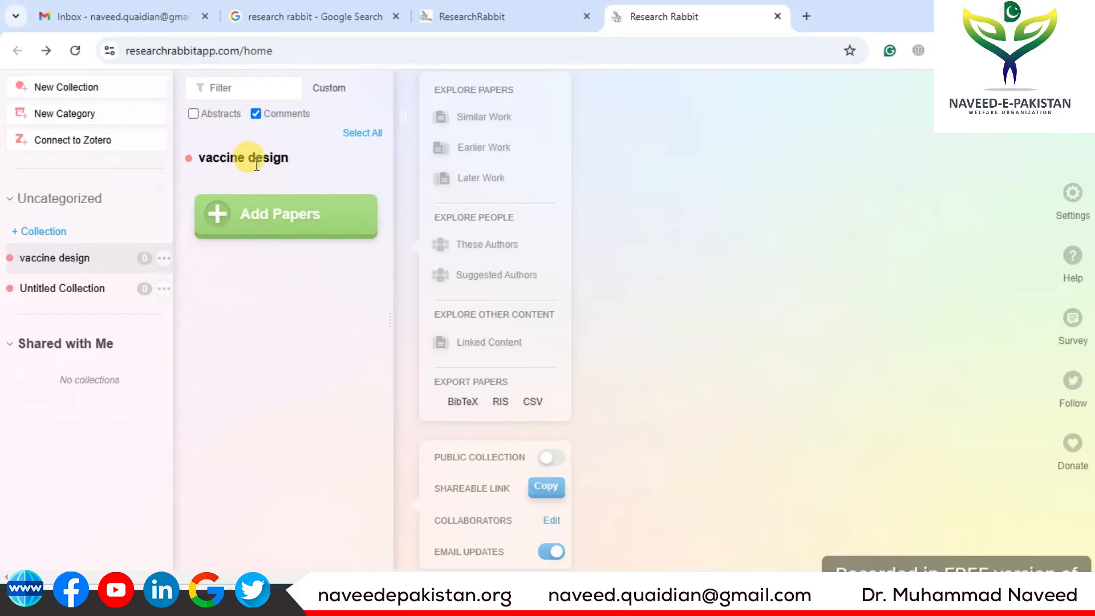
left_click(271, 216)
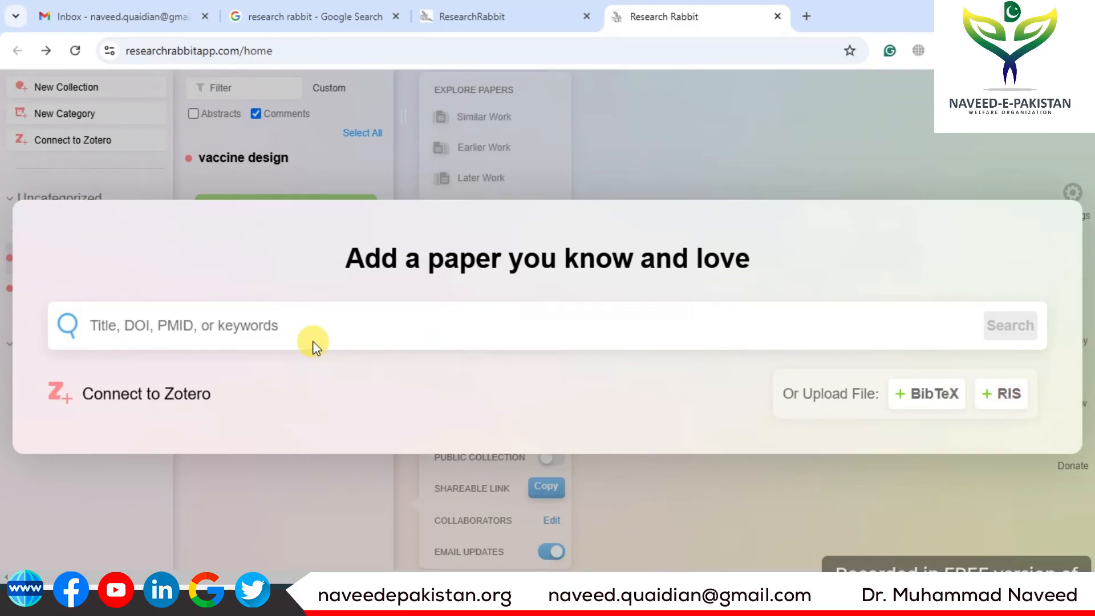
type("vaccine design muhammad naveed")
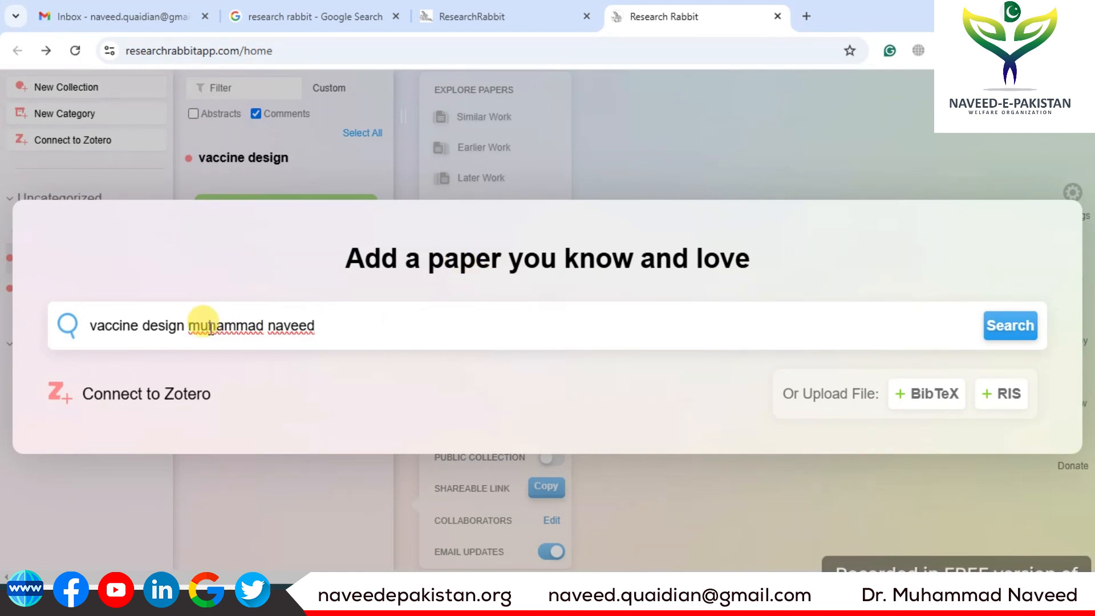
left_click(997, 330)
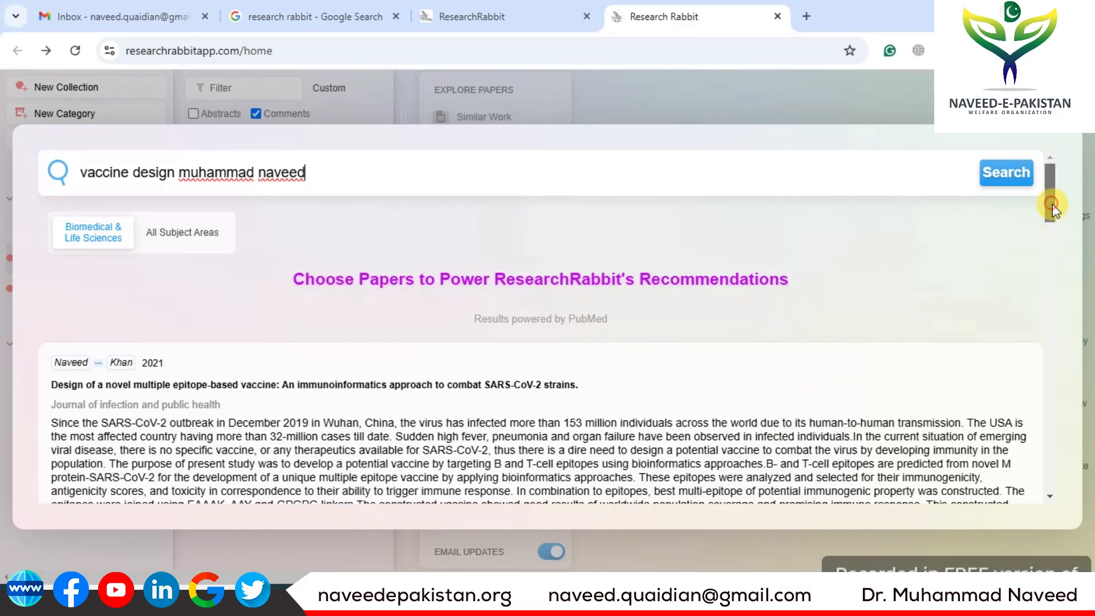
Add the 2024 Staphylococcus lugdunensis multiepitope vaccine paper and the 2022 Enterobacter cloacae mRNA vaccine paper to the collection.
left_click_drag(1051, 206, 1066, 269)
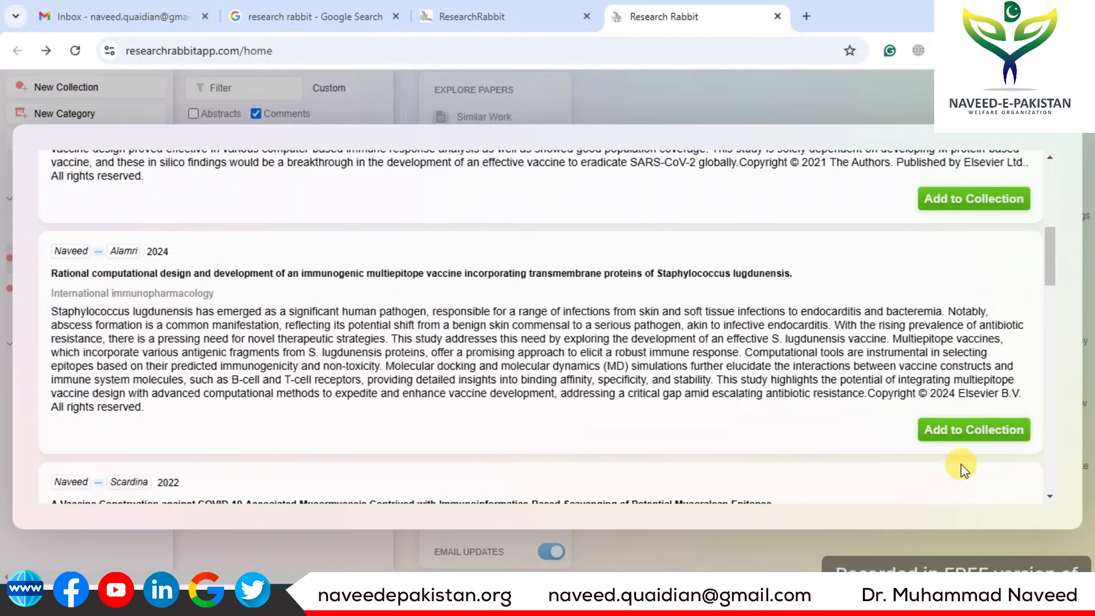
left_click(968, 436)
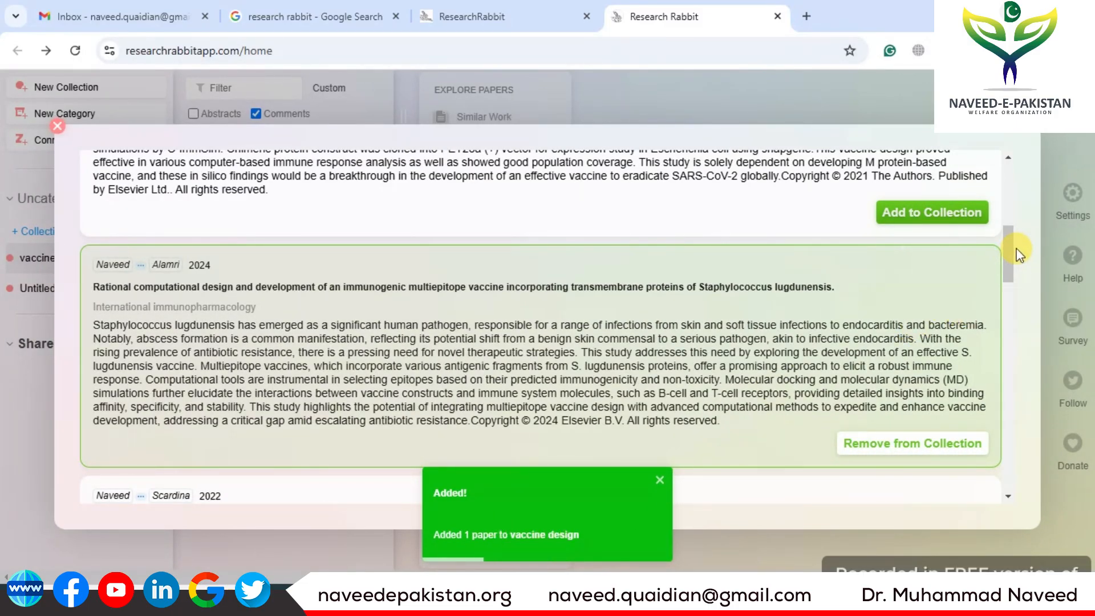
left_click_drag(1009, 251, 1006, 330)
left_click_drag(1005, 350, 1000, 462)
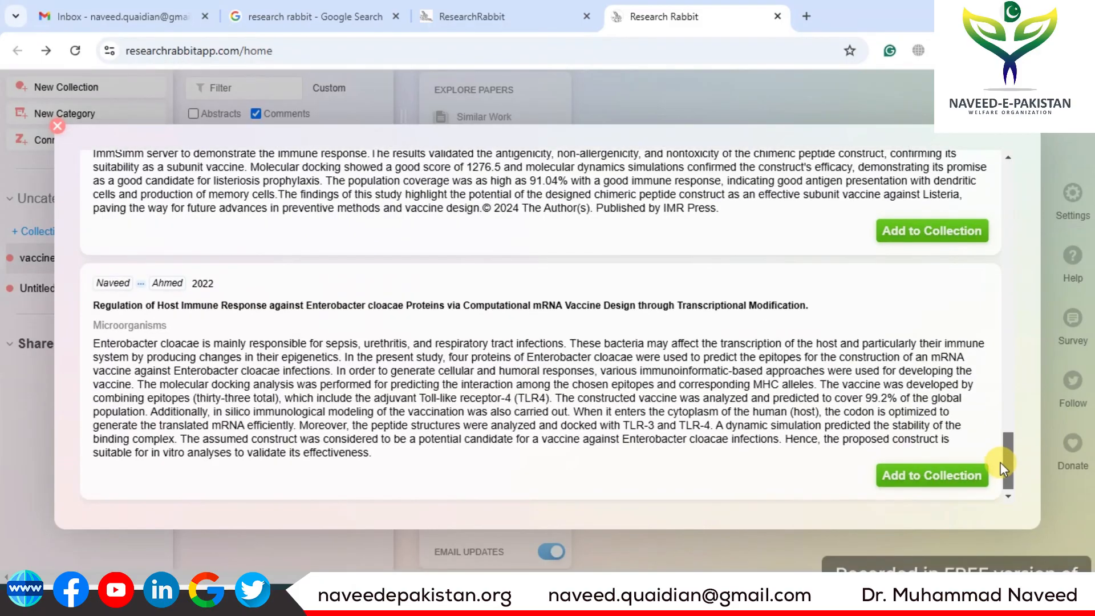
left_click(925, 477)
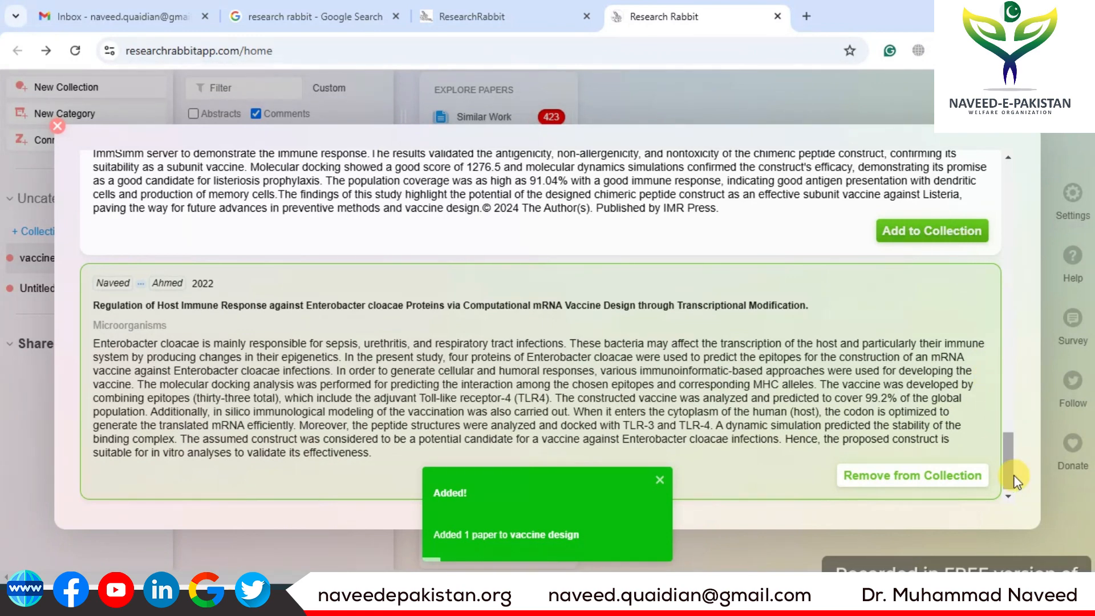
Add the 2024 Listeria monocytogenes multiepitope vaccine paper to the collection and close the paper search.
left_click_drag(1013, 472, 1008, 442)
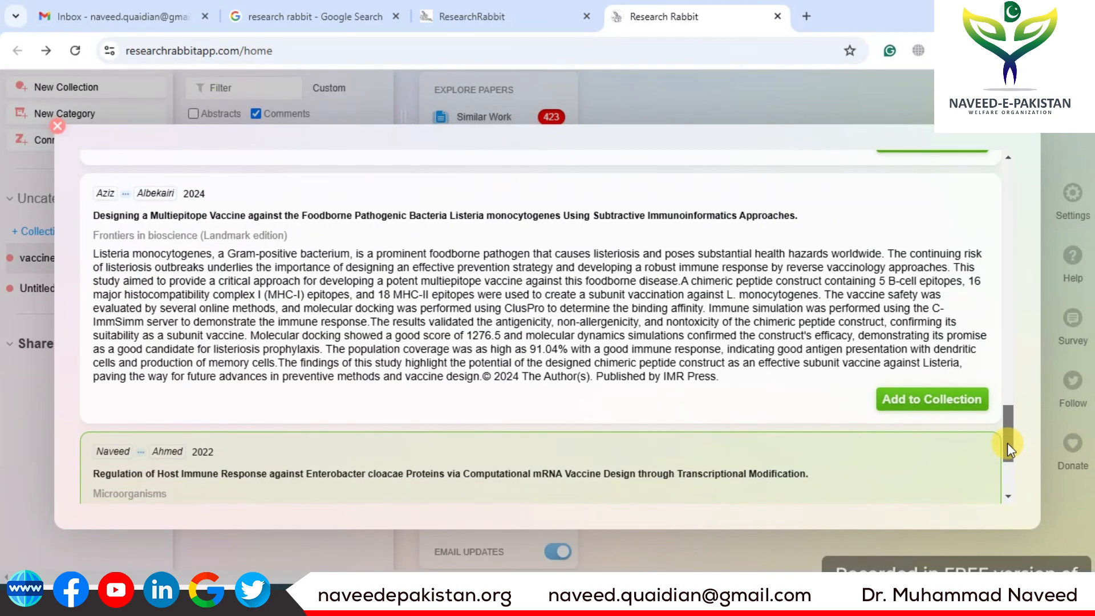
left_click(928, 402)
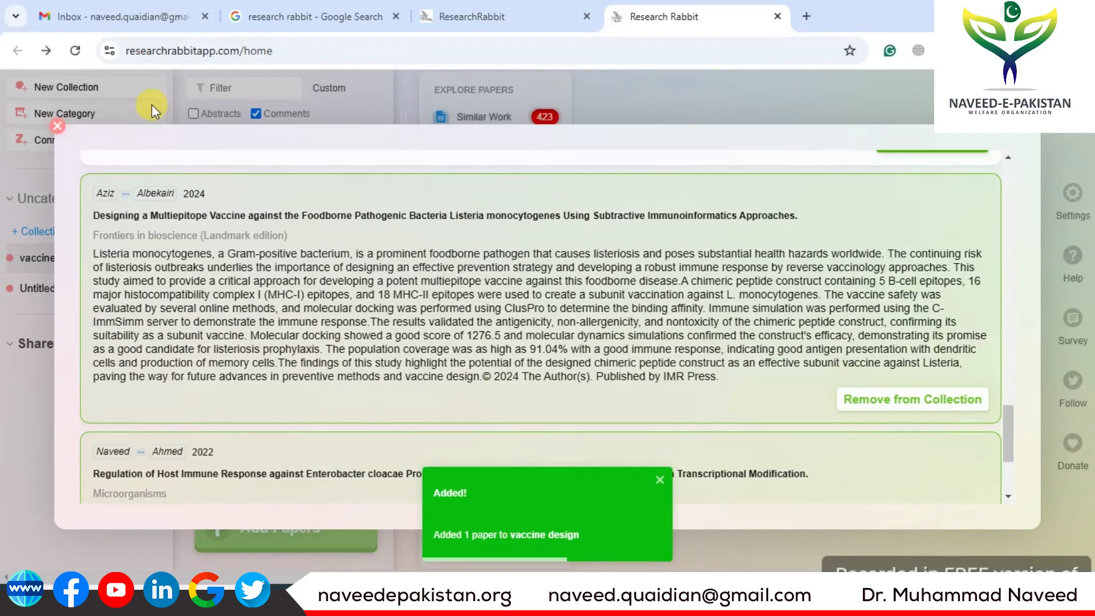
left_click(57, 127)
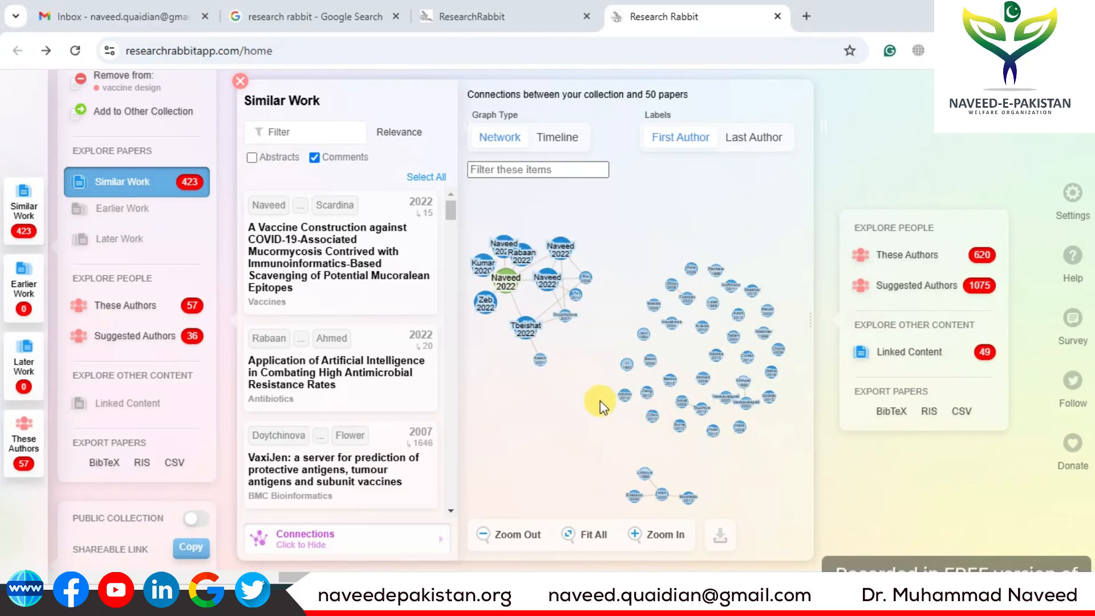
Inspect the paper clusters in the Similar Work network graph and switch the graph type to Timeline.
scroll(598, 394, "up", 5)
scroll(597, 394, "down", 5)
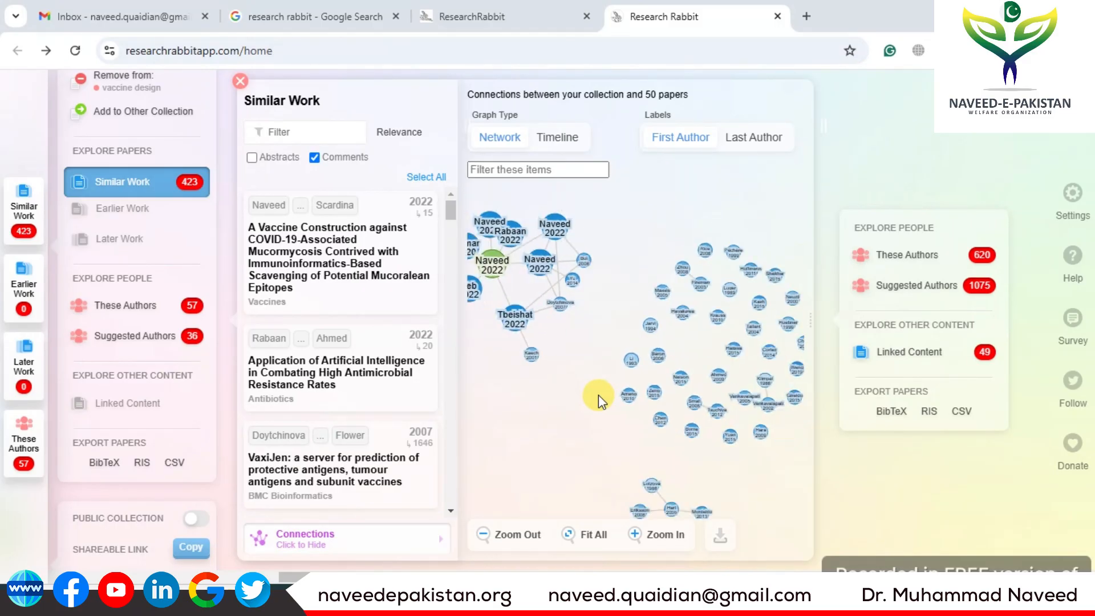
scroll(598, 394, "up", 5)
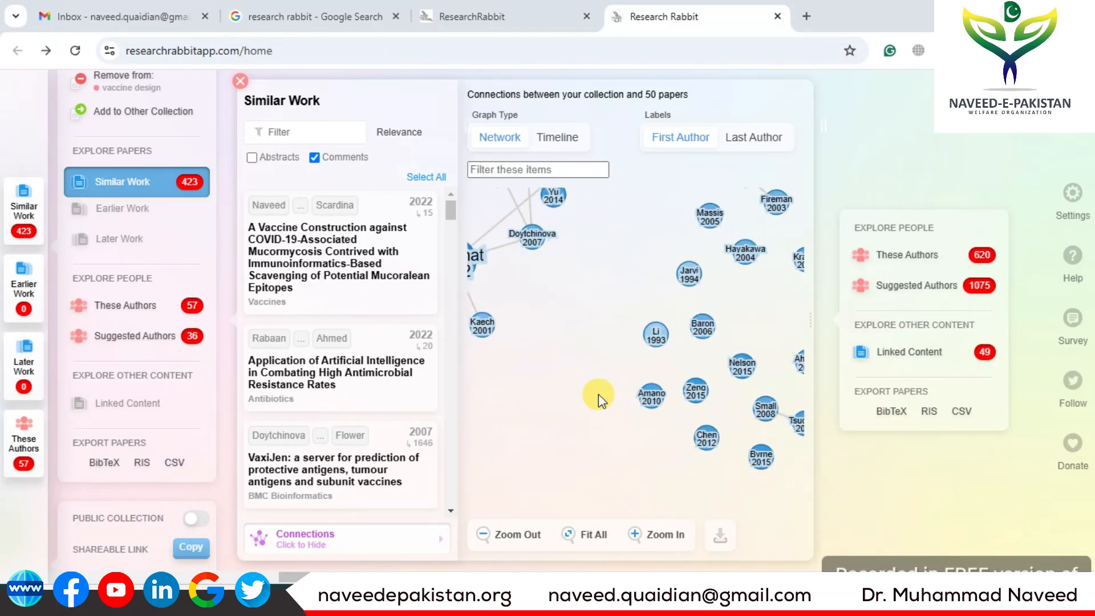
scroll(598, 394, "up", 2)
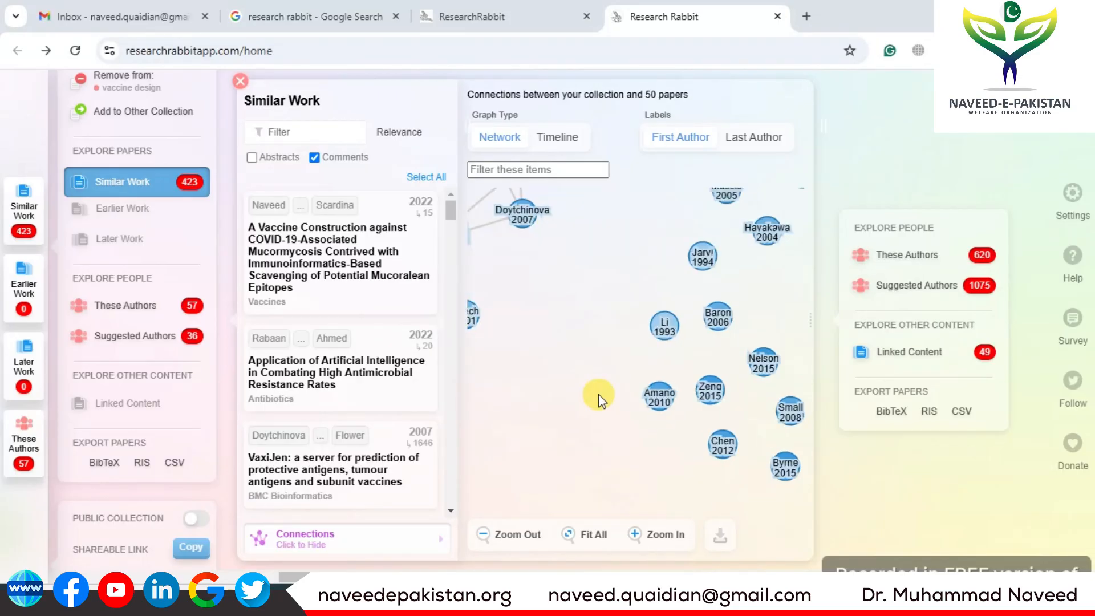
scroll(598, 395, "down", 5)
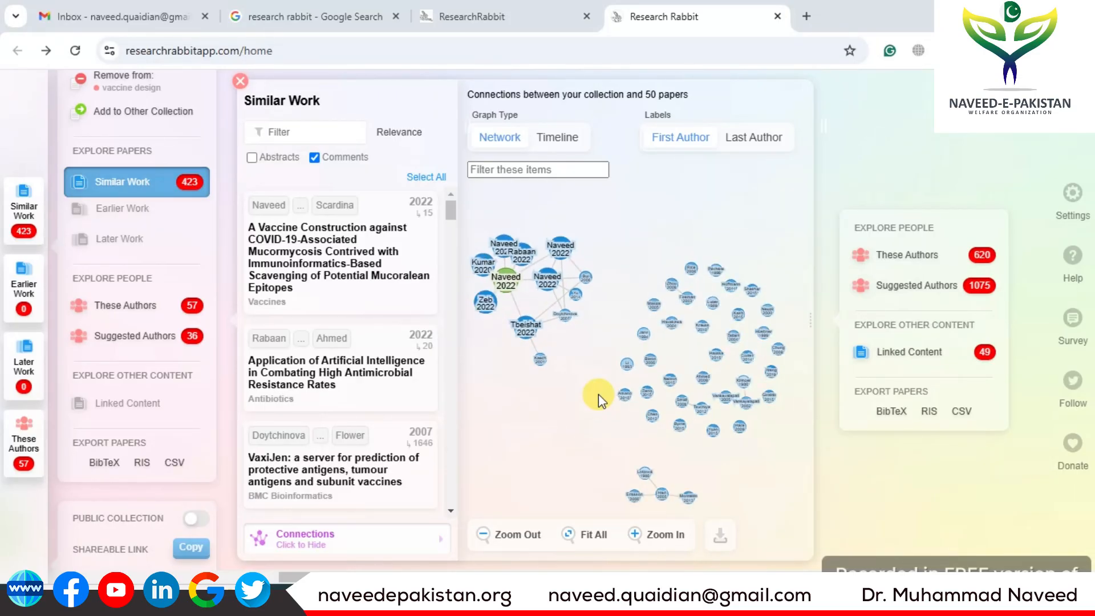
left_click(556, 139)
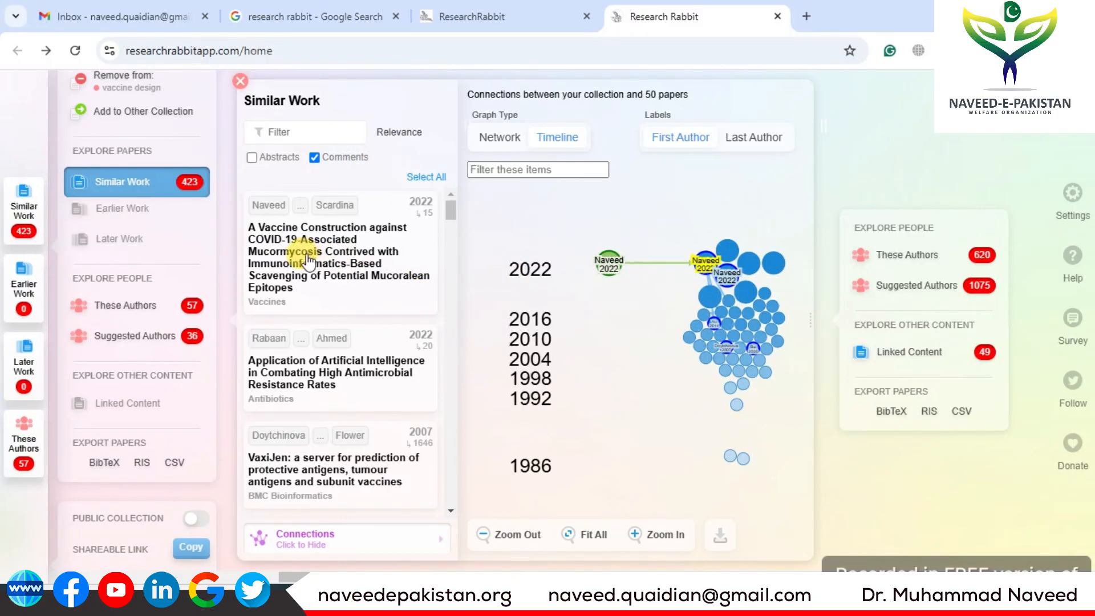
Read the abstract of the similar 2022 paper on COVID-19-Associated Mucormycosis and add that paper to the vaccine design collection.
left_click(327, 246)
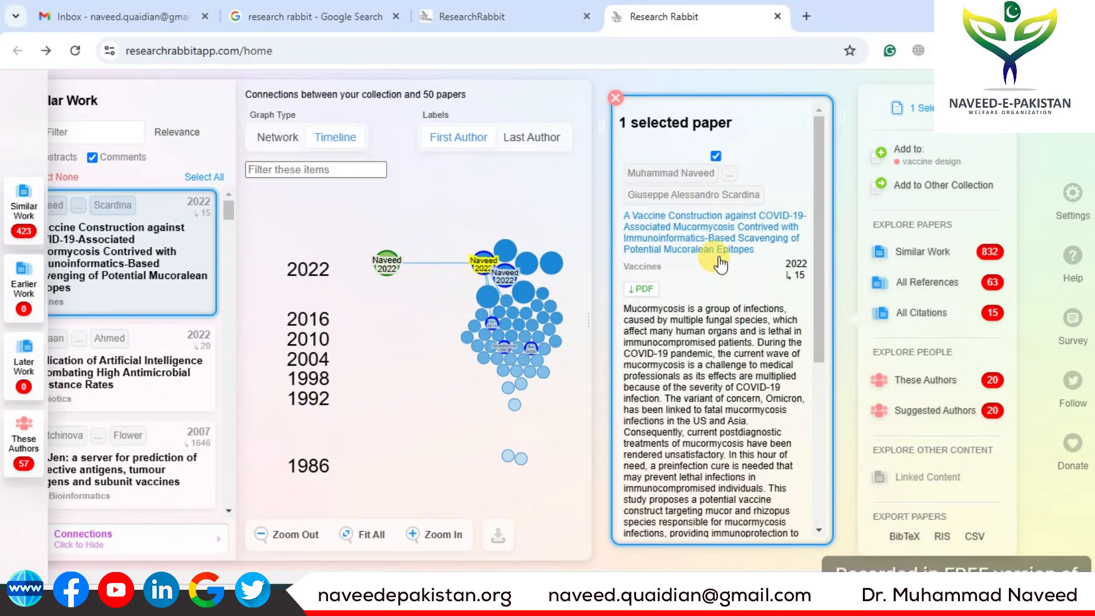
scroll(748, 324, "down", 2)
scroll(747, 324, "down", 3)
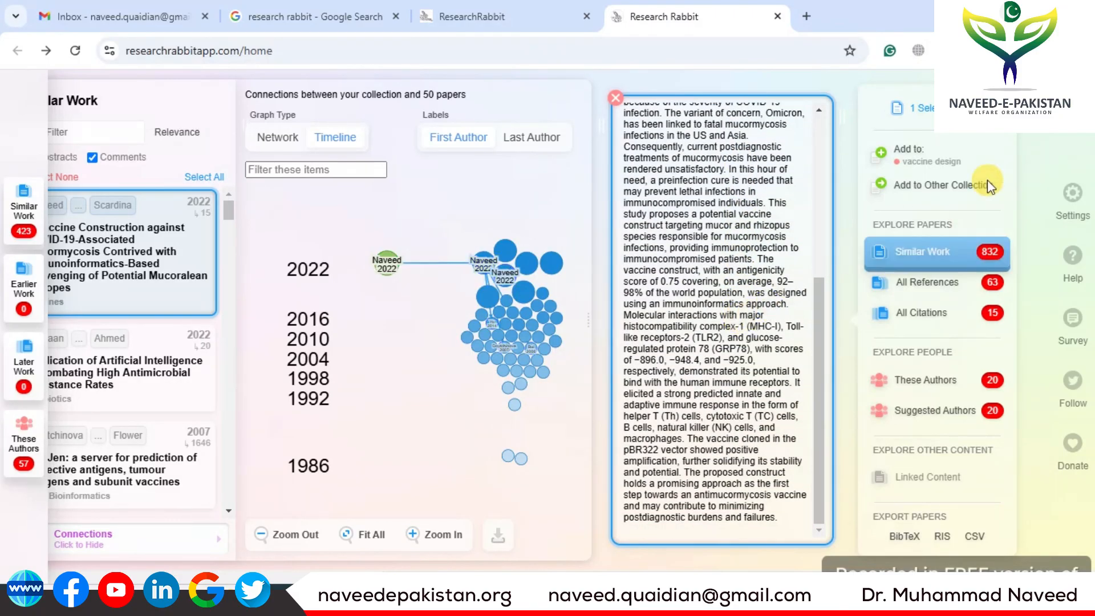
left_click(911, 157)
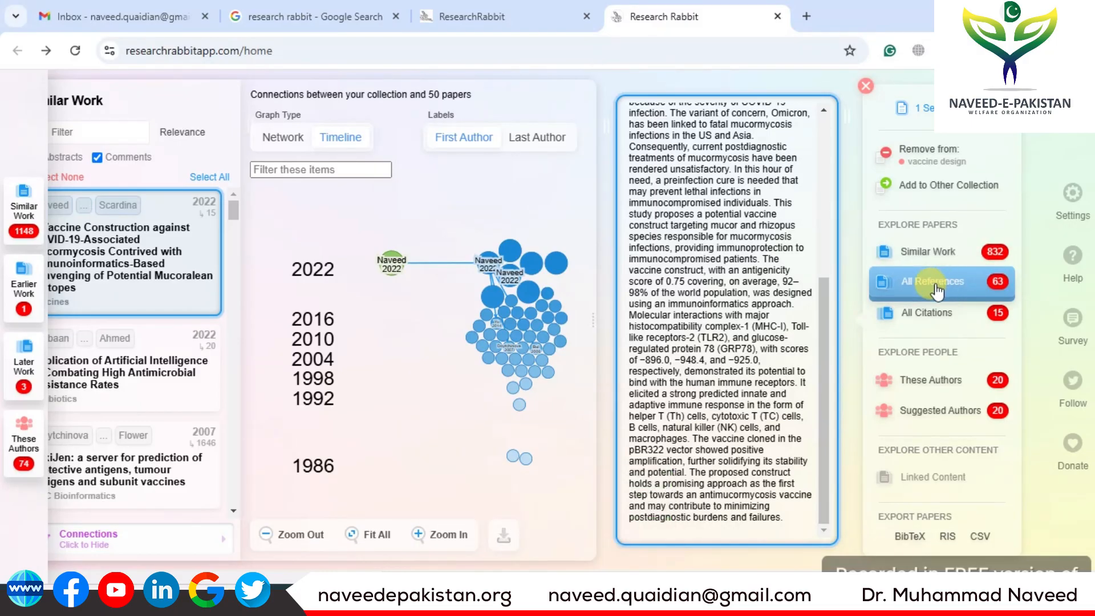
View the selected paper's author network and review the papers gathered in the vaccine design collection.
left_click(930, 387)
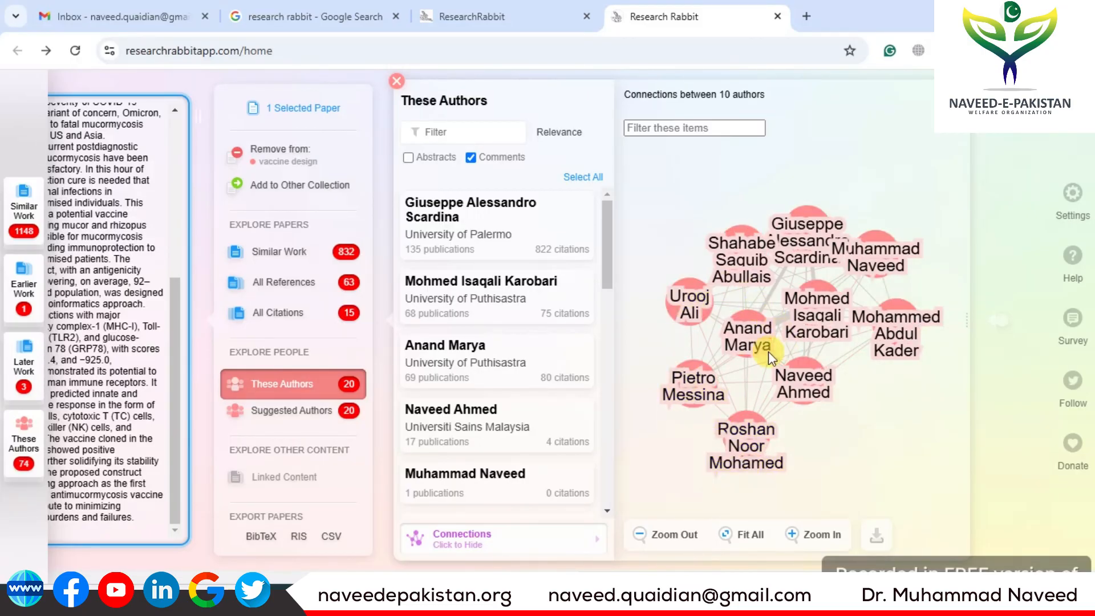
left_click_drag(735, 576, 154, 569)
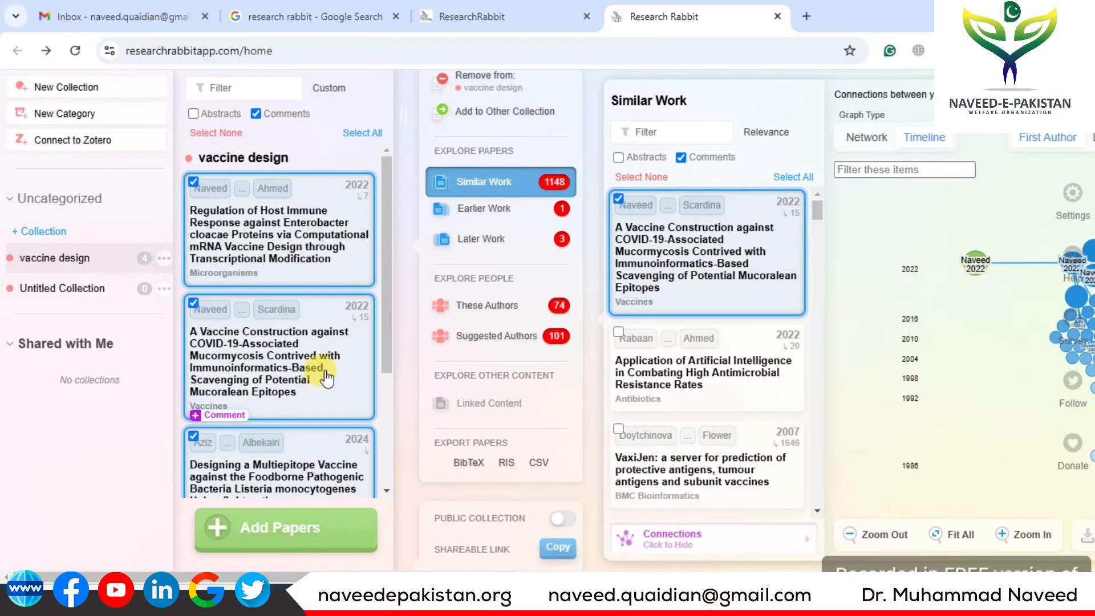
scroll(323, 373, "down", 3)
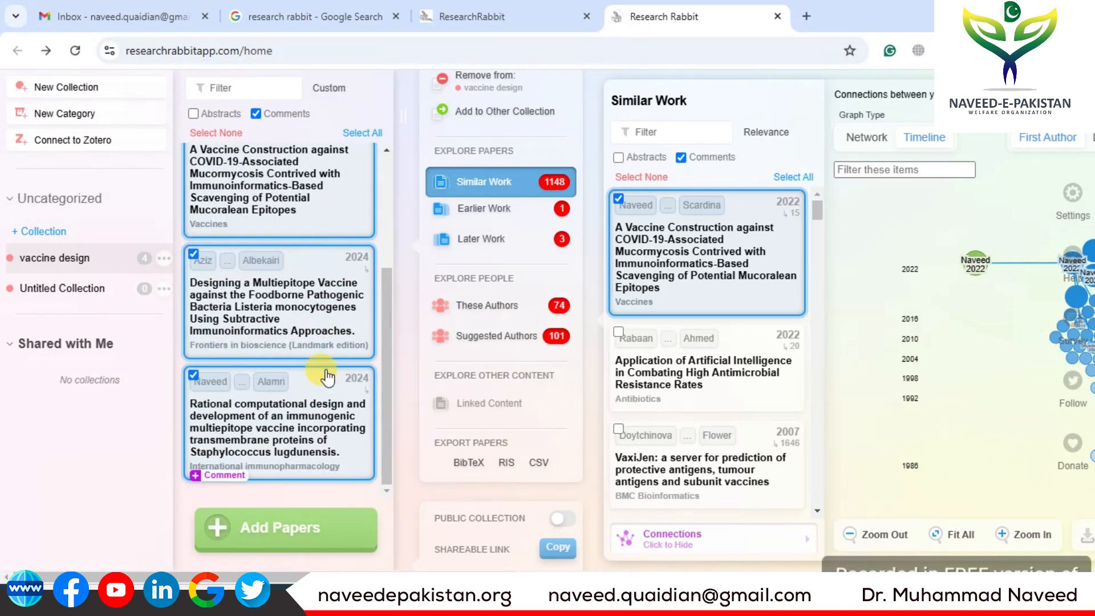
scroll(328, 377, "up", 4)
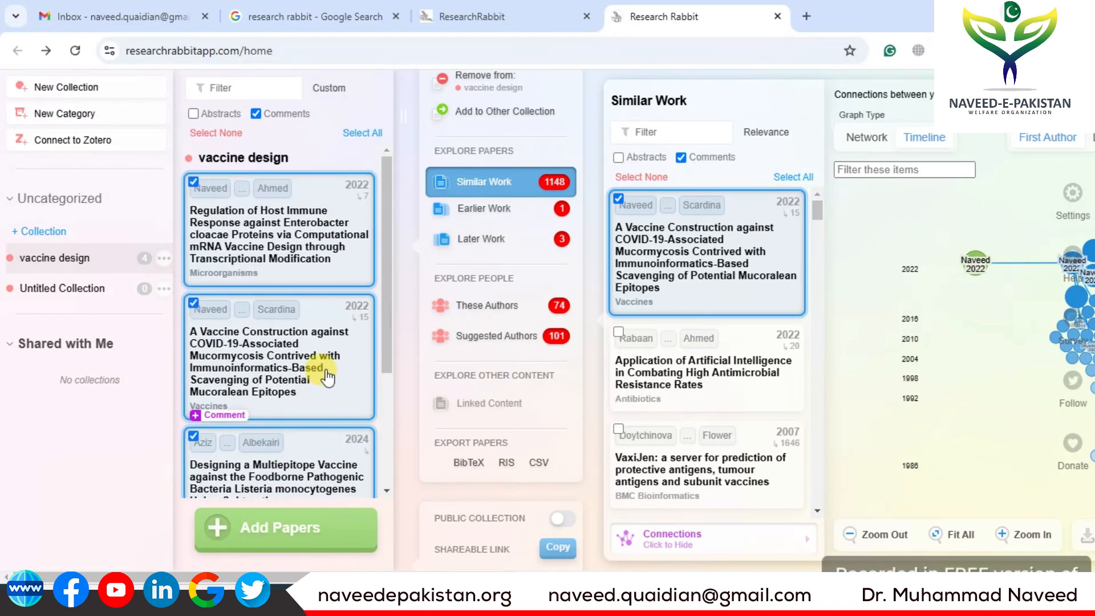
Explore the collection's earlier and later work, and add the 2023 paper on BaeR epitope peptides in Acinetobacter baumannii to vaccine design.
left_click(490, 215)
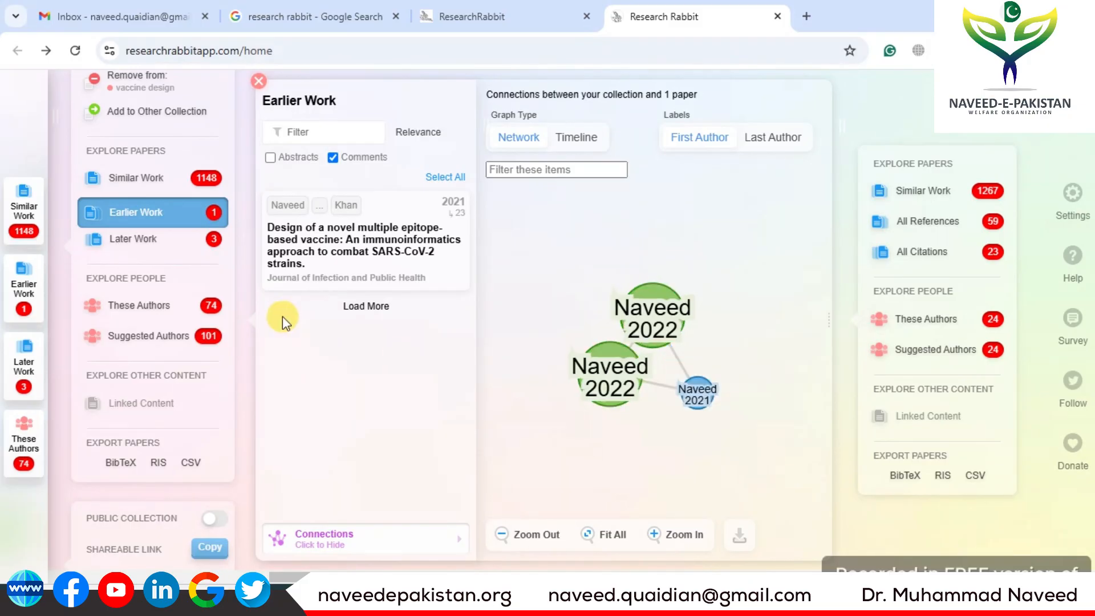
left_click(137, 238)
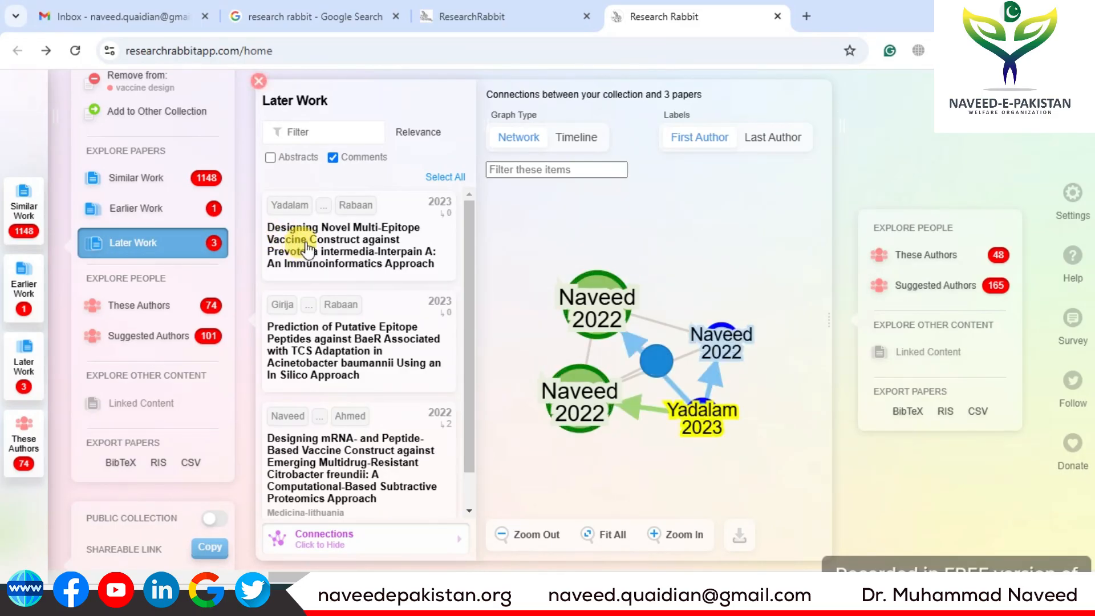
left_click(309, 348)
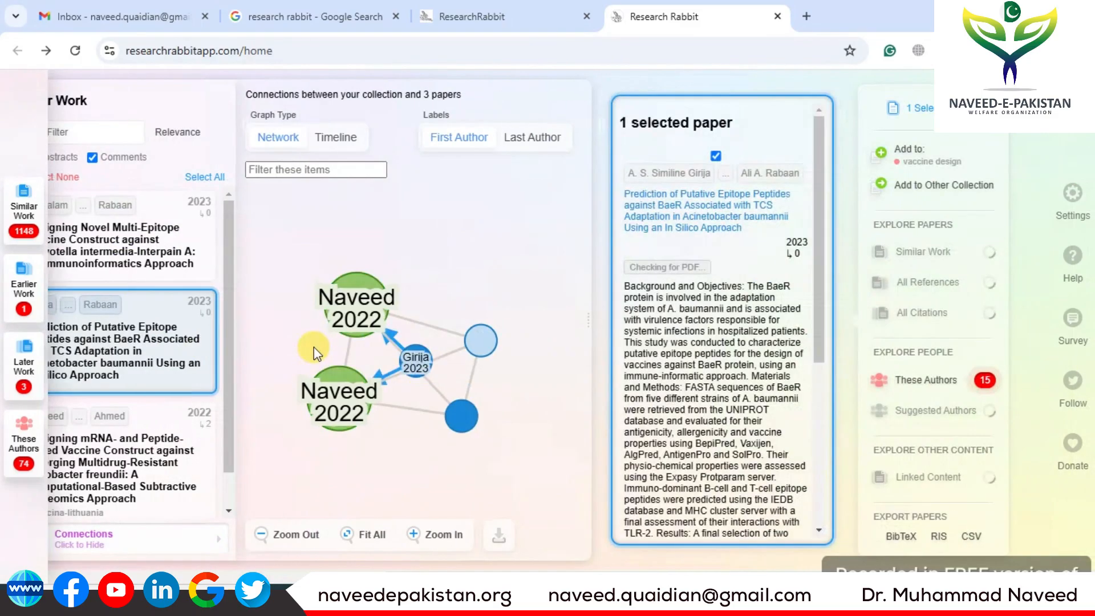
left_click(918, 154)
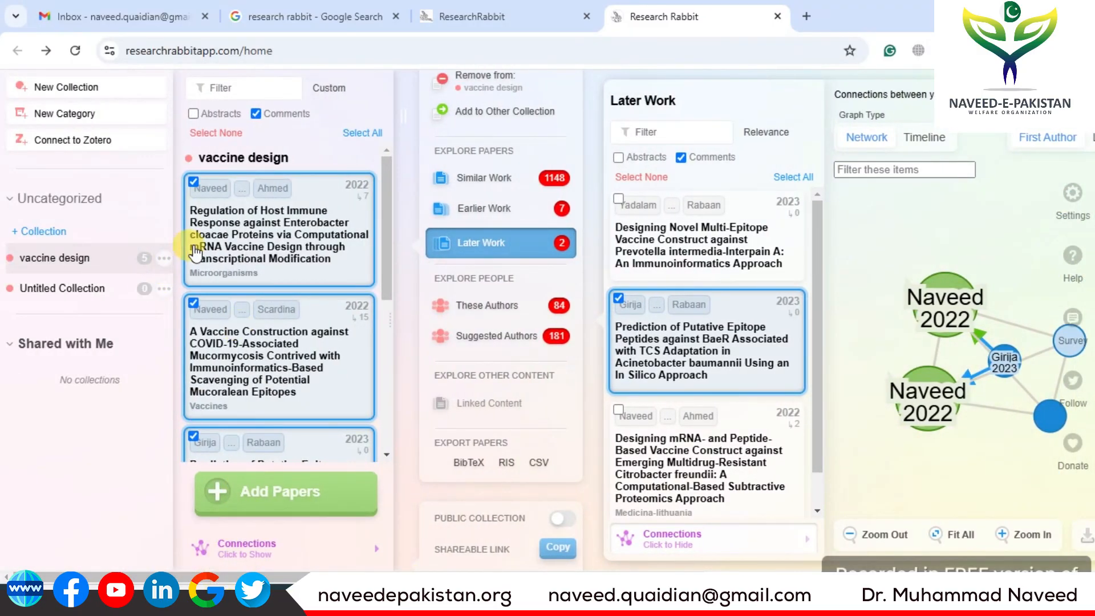
Review the papers in the vaccine design collection and connect the account to Zotero.
left_click_drag(387, 191, 401, 143)
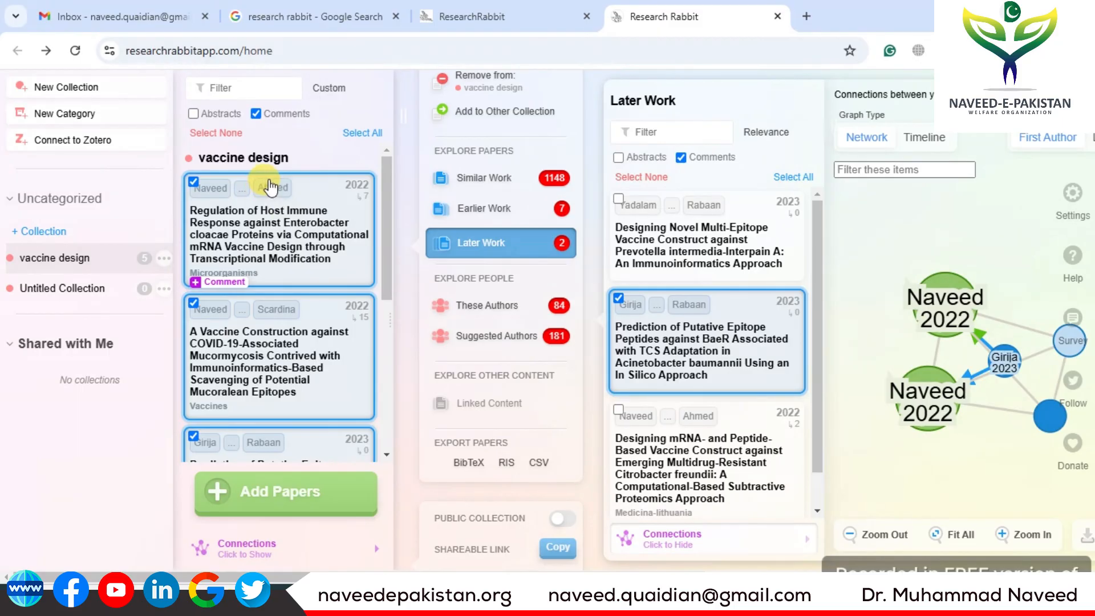
left_click(78, 142)
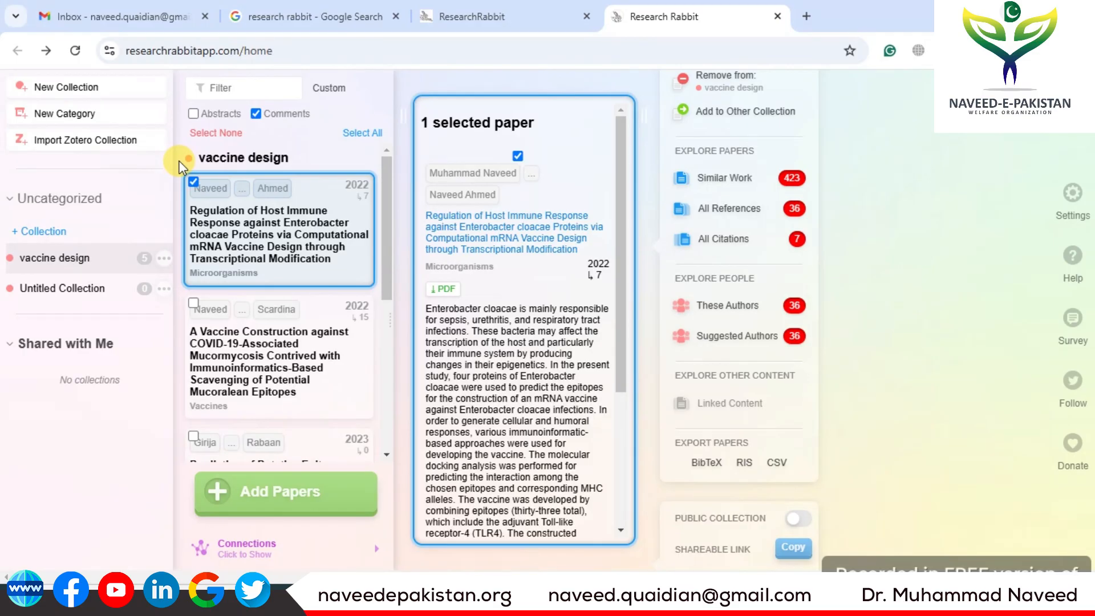
Download the PDF of the 2022 Enterobacter cloacae mRNA vaccine paper from its details in the vaccine design collection.
mouse_move(257, 245)
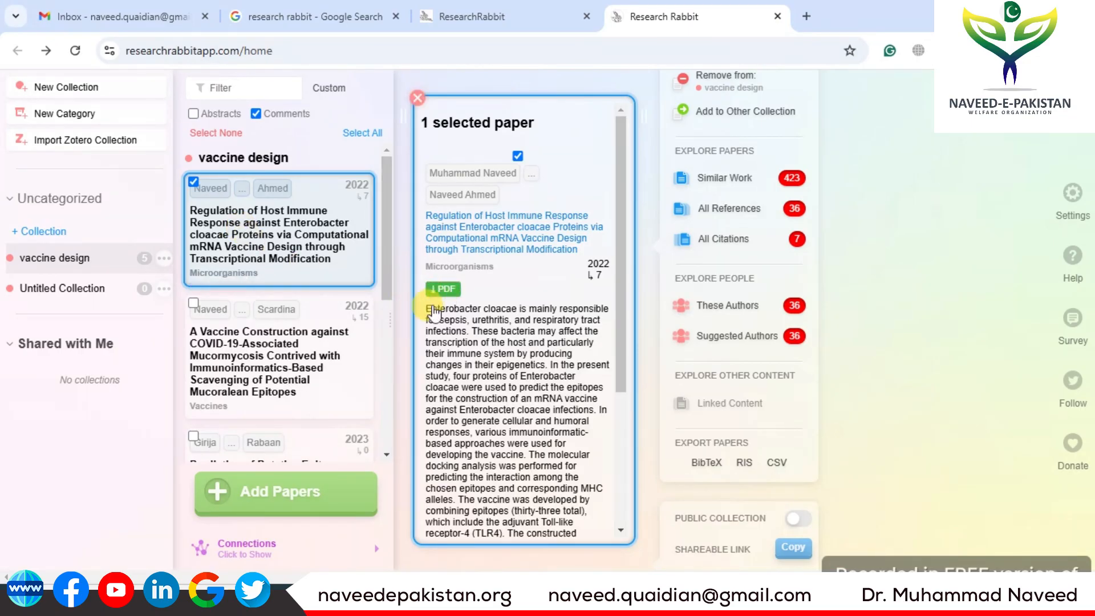
left_click(445, 289)
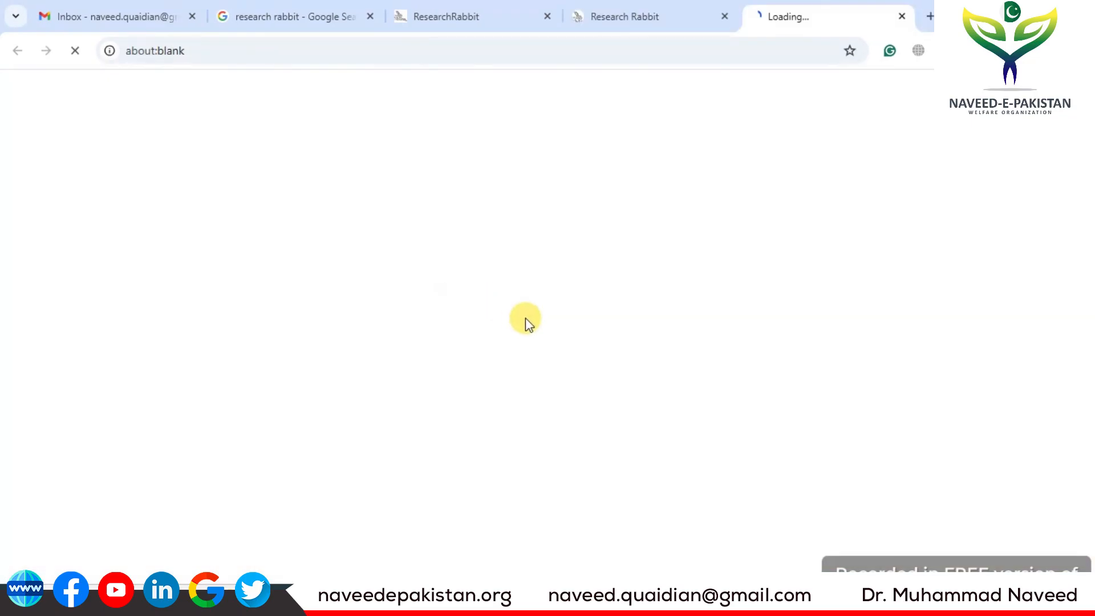
left_click(643, 13)
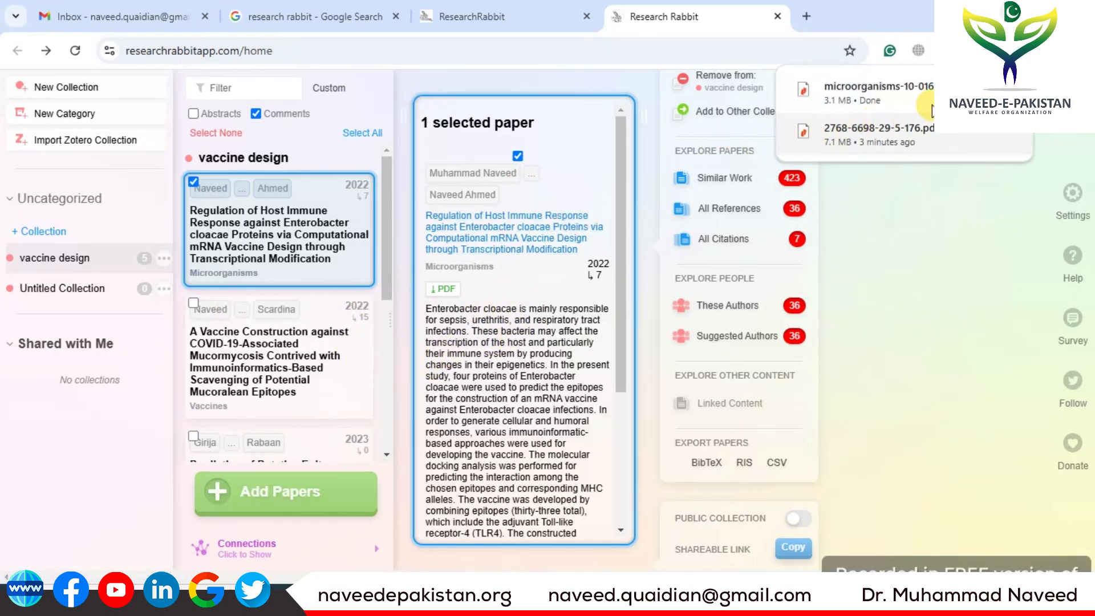
Open the downloaded Enterobacter cloacae PDF, examine its title page and abstract, and return to the vaccine design collection.
left_click(912, 92)
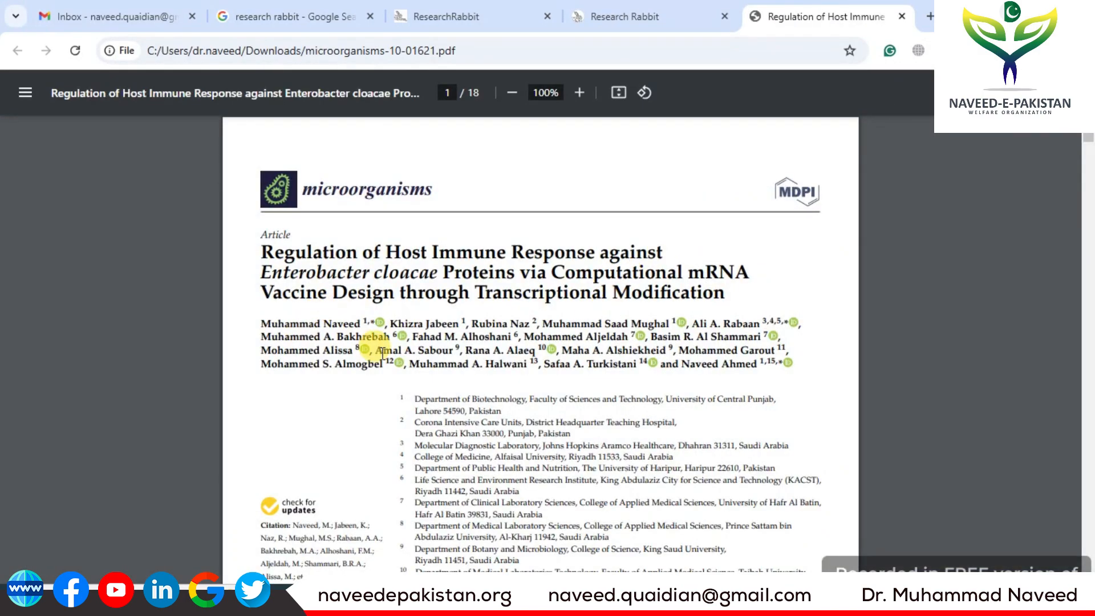
scroll(408, 363, "down", 2)
scroll(408, 363, "down", 8)
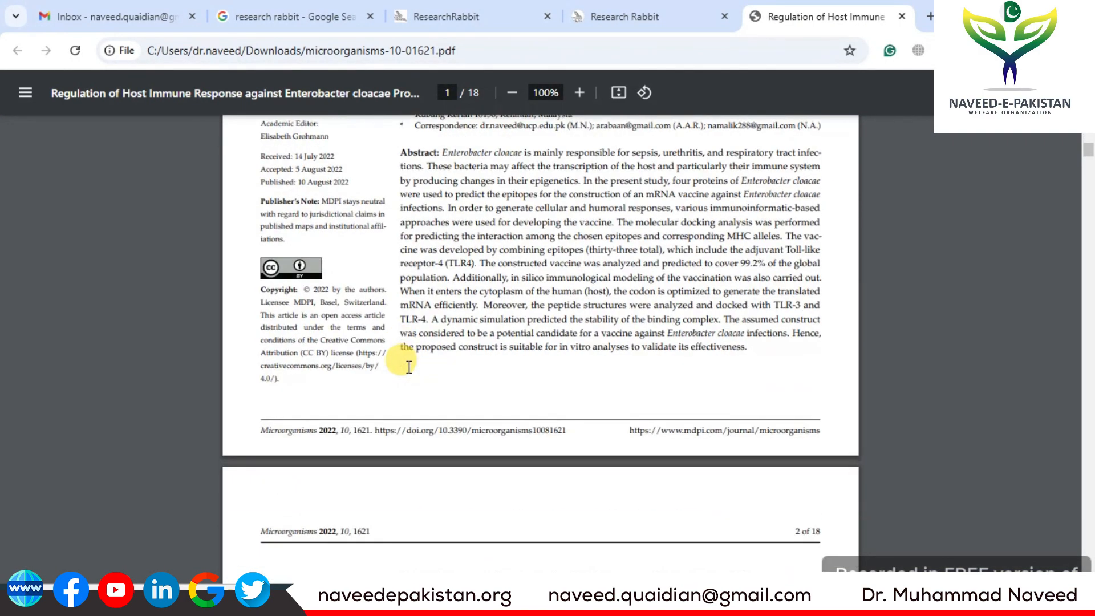
scroll(409, 366, "up", 9)
scroll(409, 366, "up", 2)
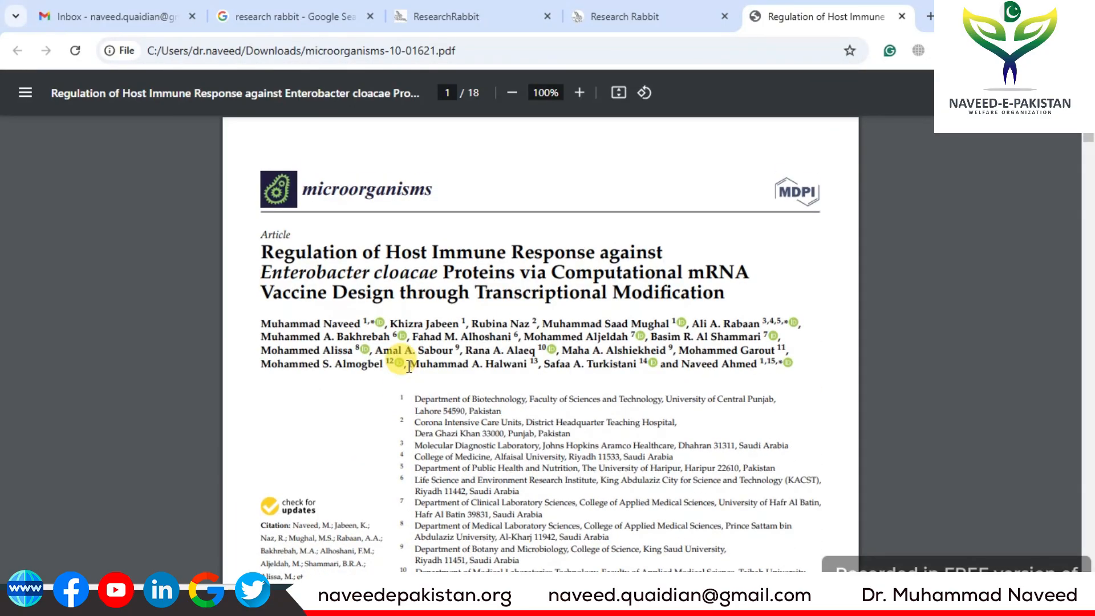
left_click(635, 17)
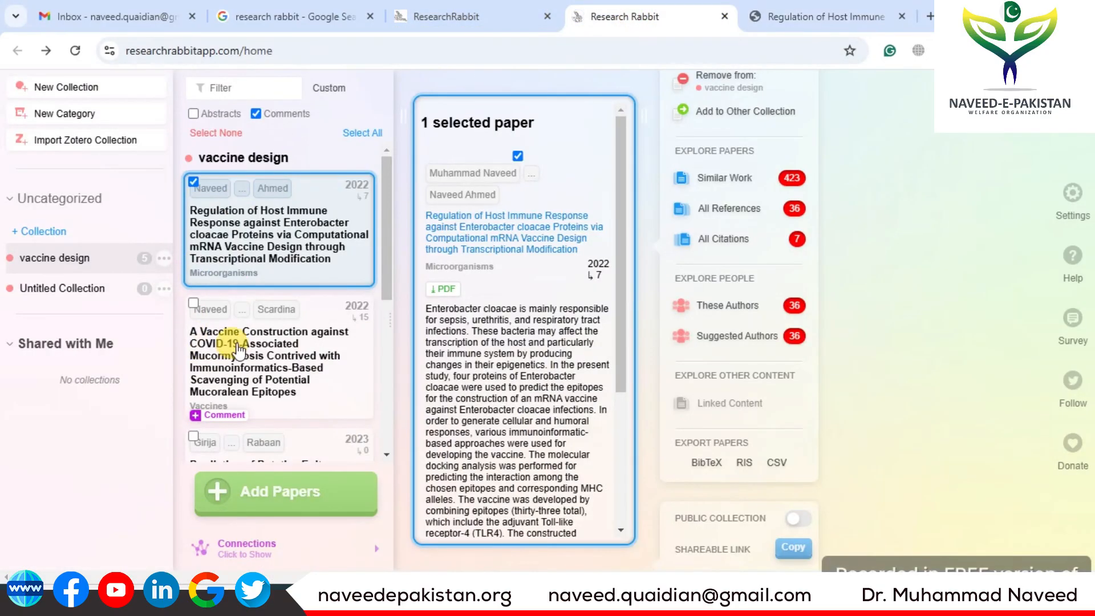